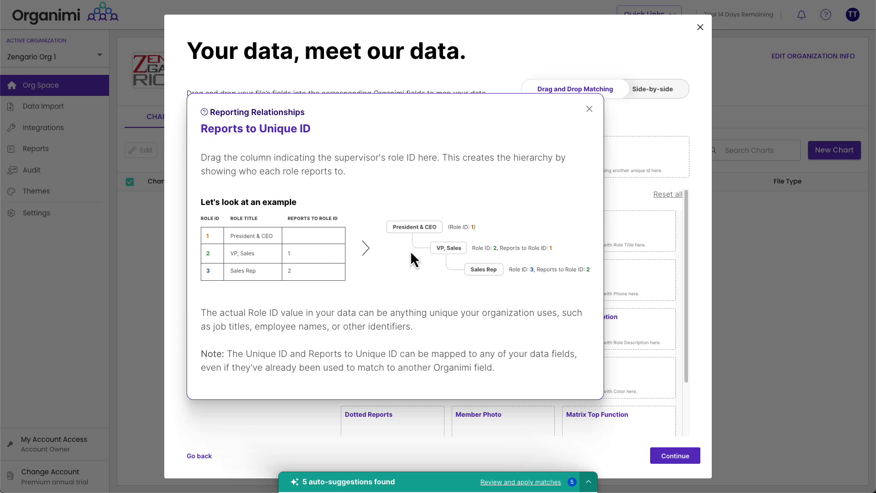
Close the help pop-up and match manager id to Manager Unique Id, first name to First Name, last name to Last Name, and role to Role Title
left_click(589, 109)
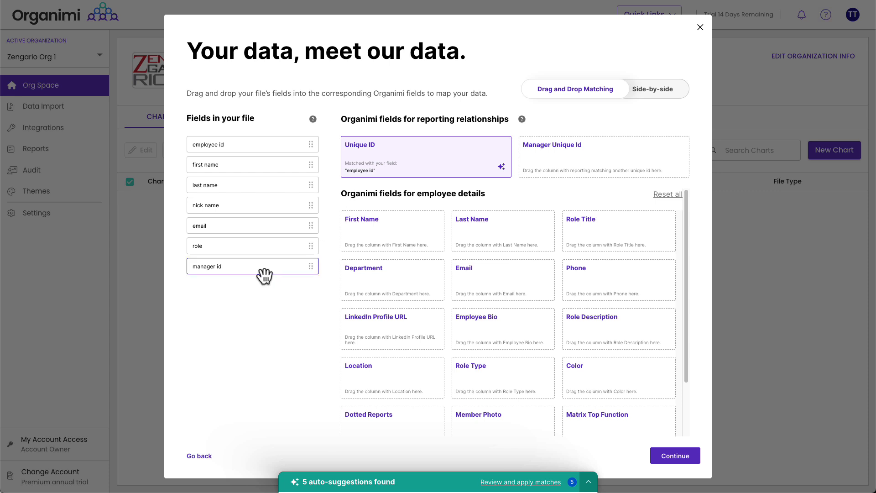
left_click_drag(262, 269, 606, 158)
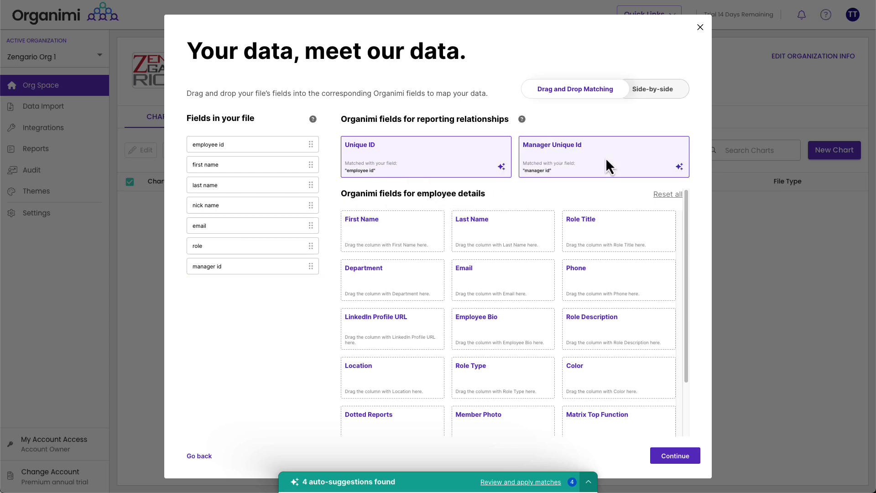
left_click_drag(251, 170, 396, 232)
left_click_drag(261, 189, 499, 234)
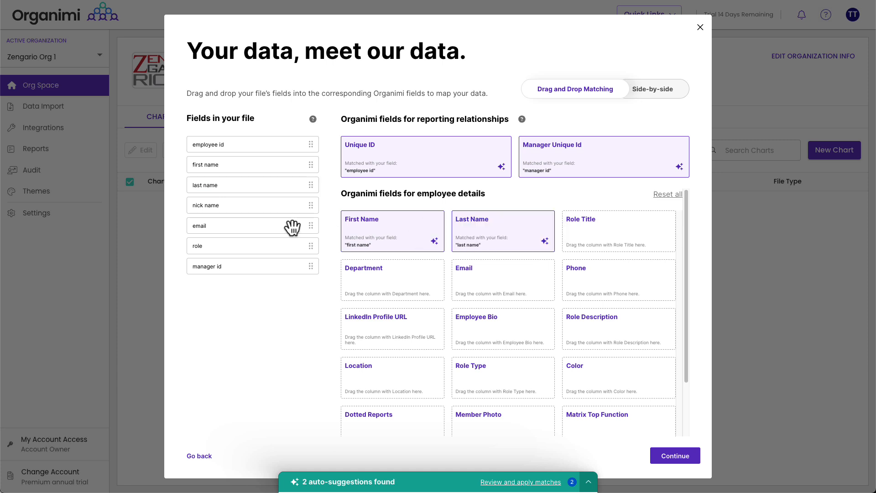
left_click_drag(231, 247, 602, 232)
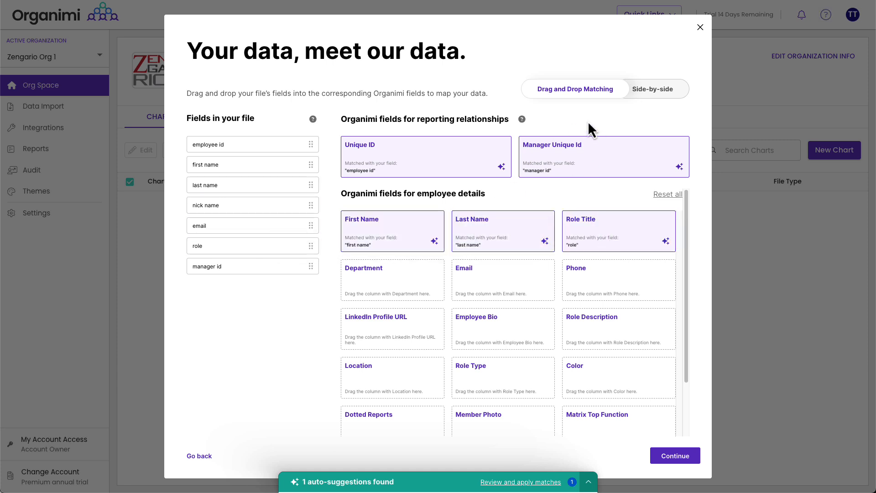
Match the file's email column to the Email field in side-by-side view and return to drag-and-drop matching
left_click(654, 92)
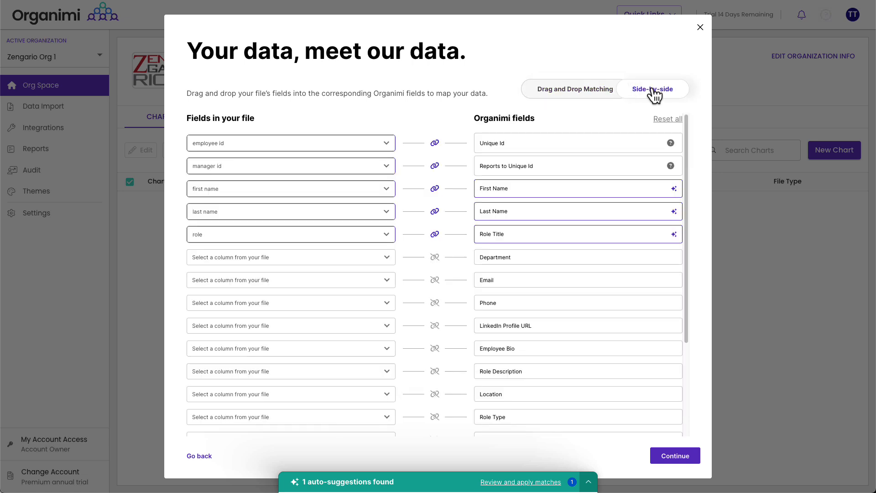
left_click(373, 281)
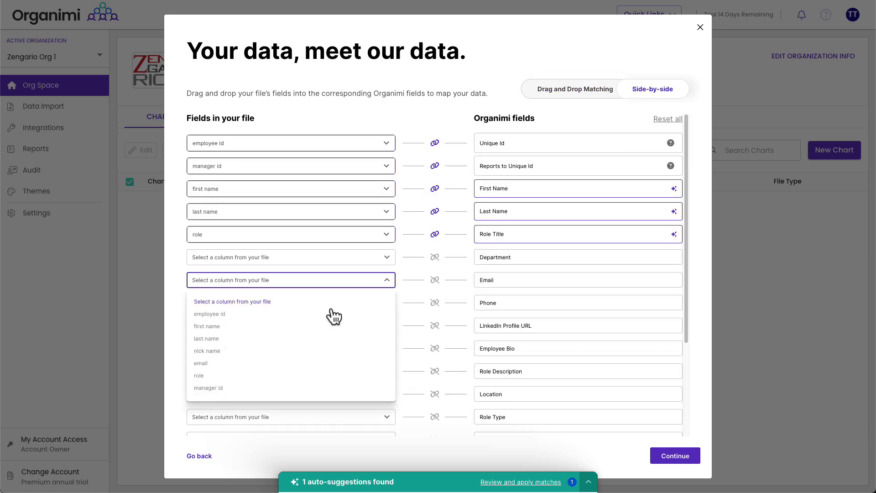
left_click(215, 363)
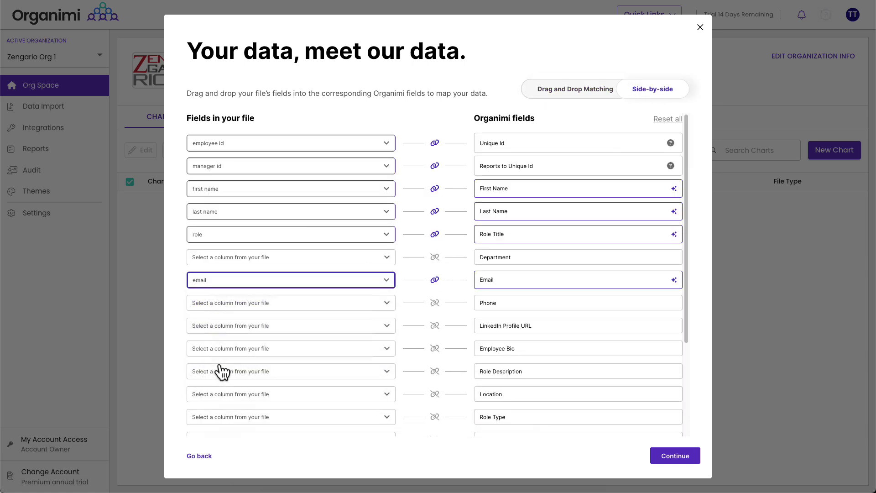
left_click(560, 90)
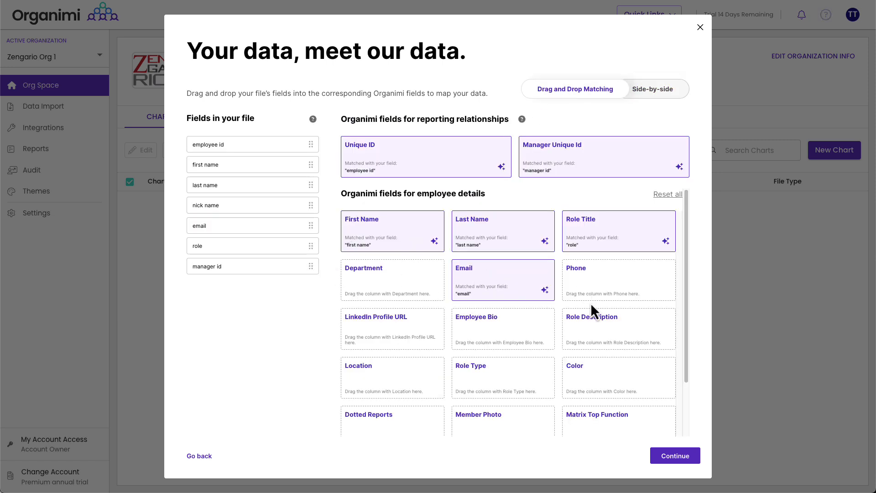
Unlink the Email field and try re-matching it with the file's email column before clearing that match too
left_click(545, 291)
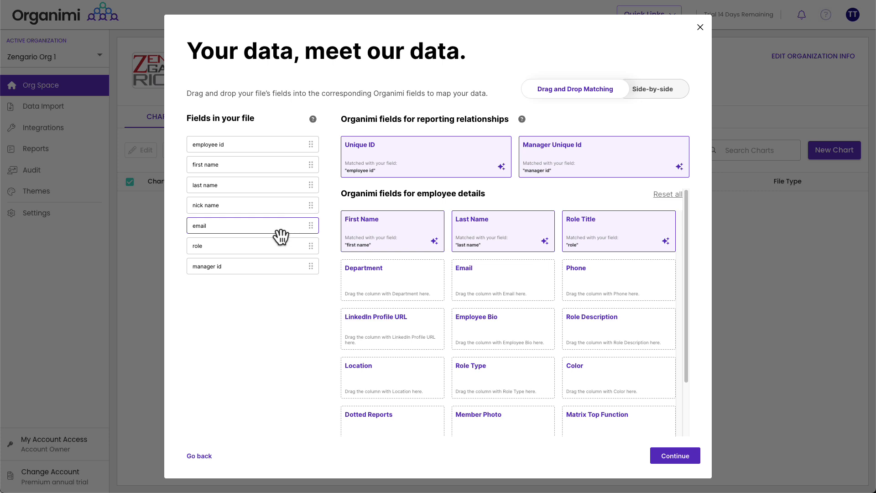
left_click_drag(280, 236, 525, 294)
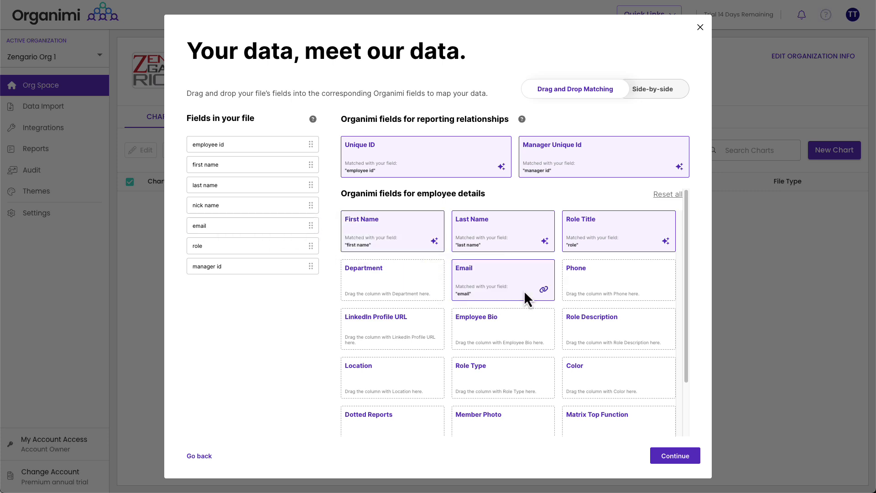
left_click(544, 290)
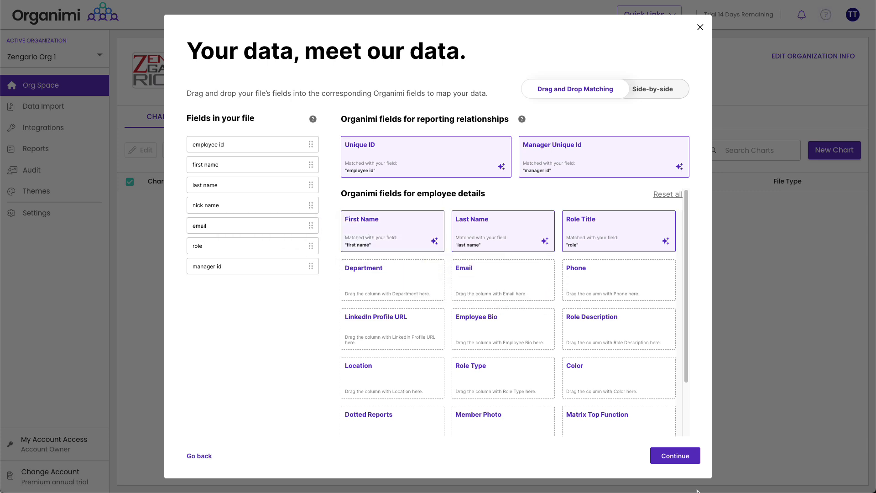
Continue to the final import settings and name the new chart "First Chart"
left_click(675, 455)
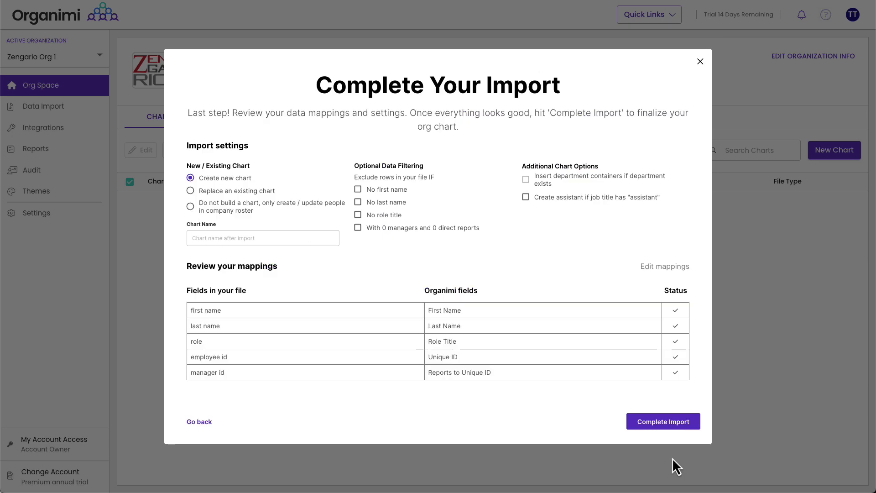
left_click(217, 237)
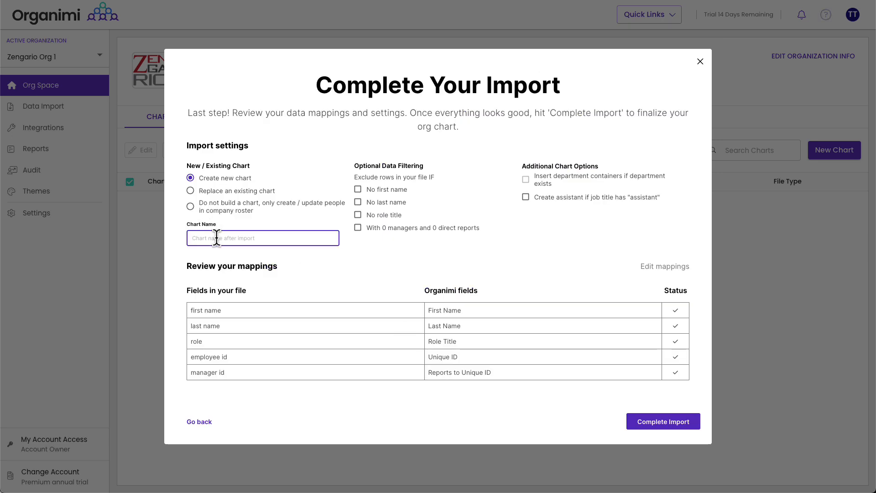
type("First Chart")
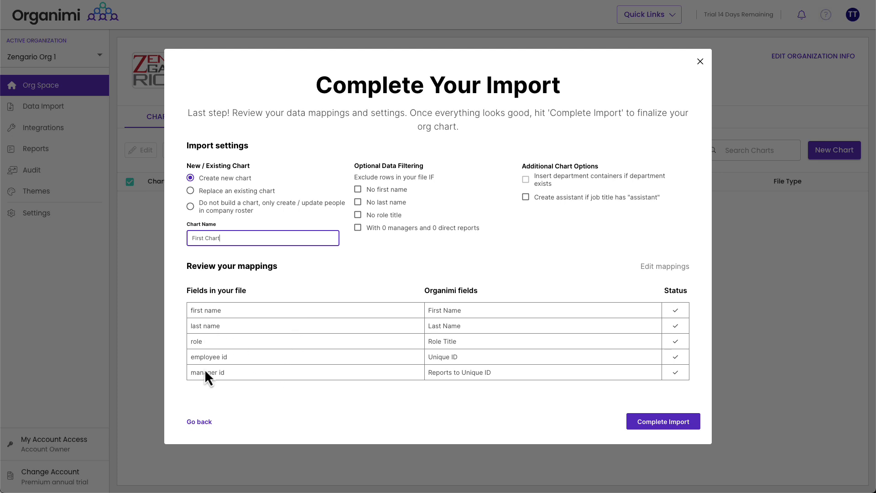
Return to the field mapping, match the email column to the Email field, and complete the import
left_click(208, 425)
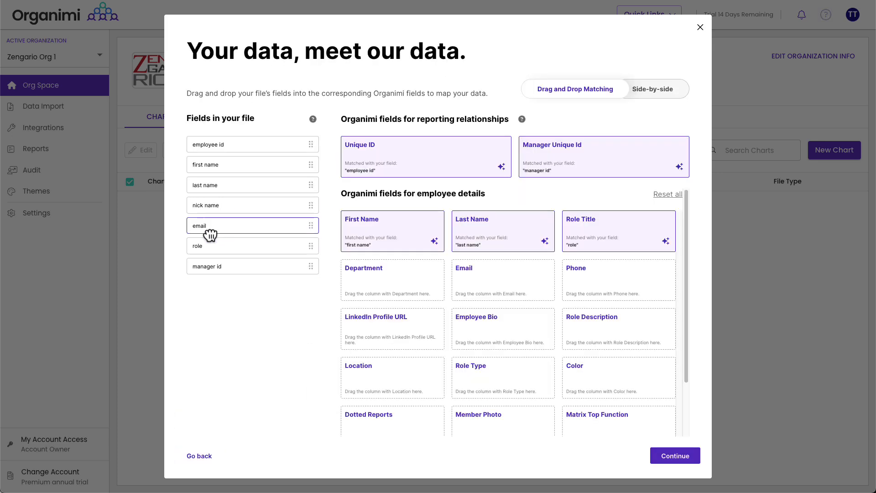
left_click_drag(210, 227, 469, 283)
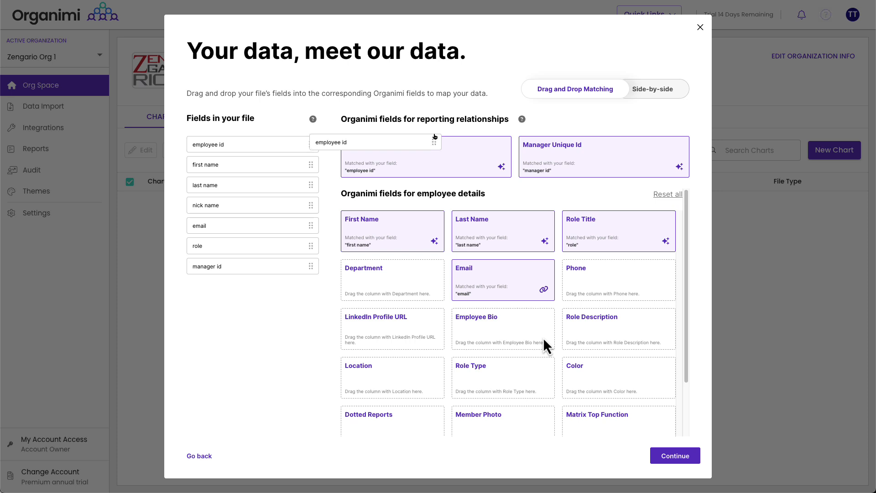
left_click(668, 458)
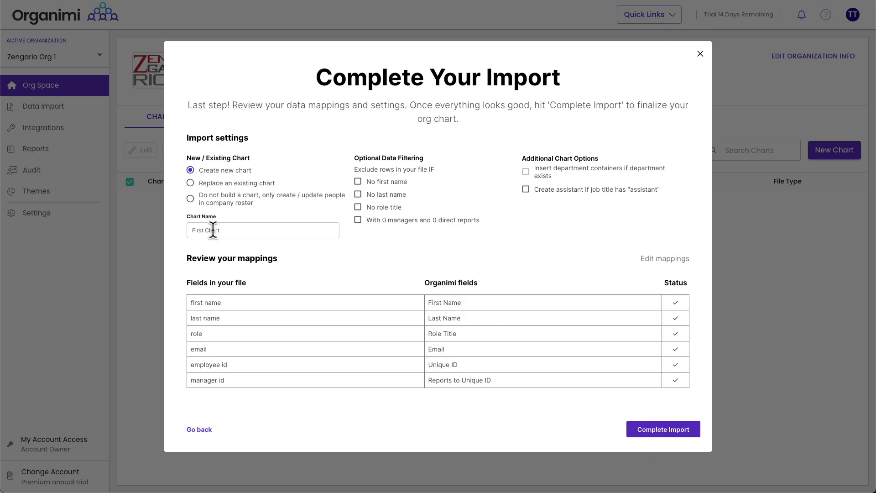
left_click(667, 434)
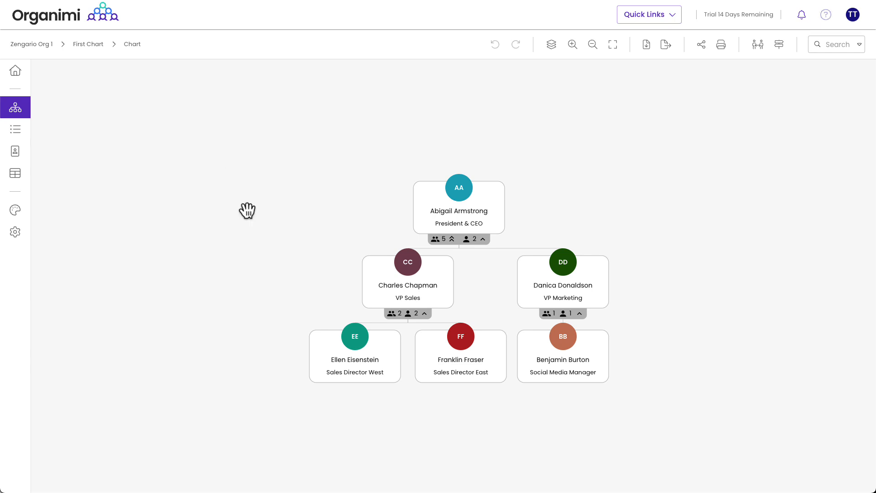
left_click(758, 46)
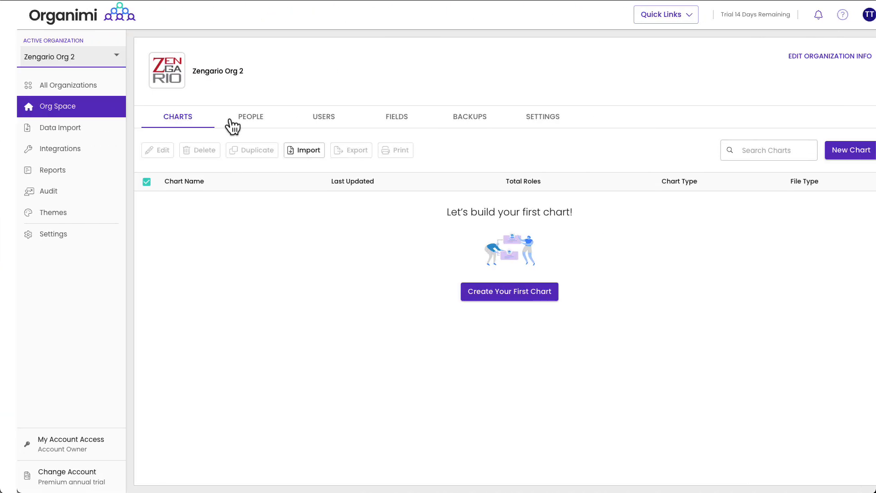
Upload C-just-people-with-titles.csv into Zengario Org 2 and collapse the auto-suggested matches
left_click(292, 154)
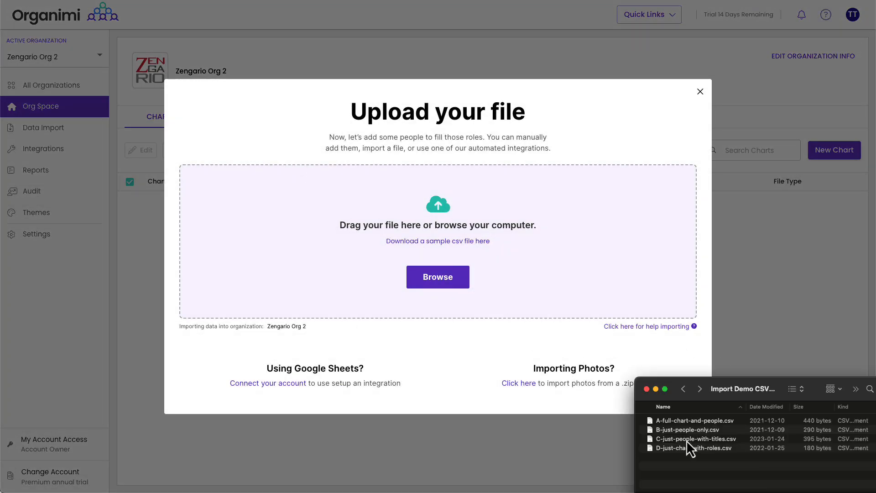
left_click_drag(638, 452, 440, 215)
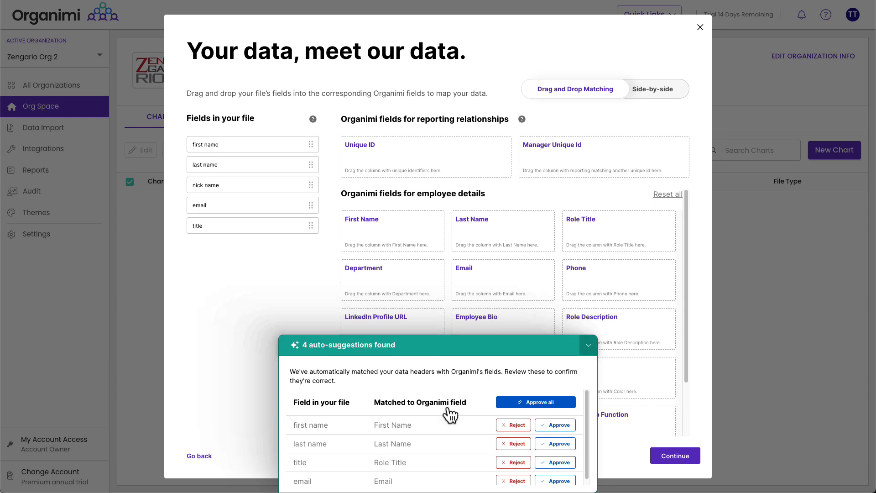
scroll(421, 451, "down", 1)
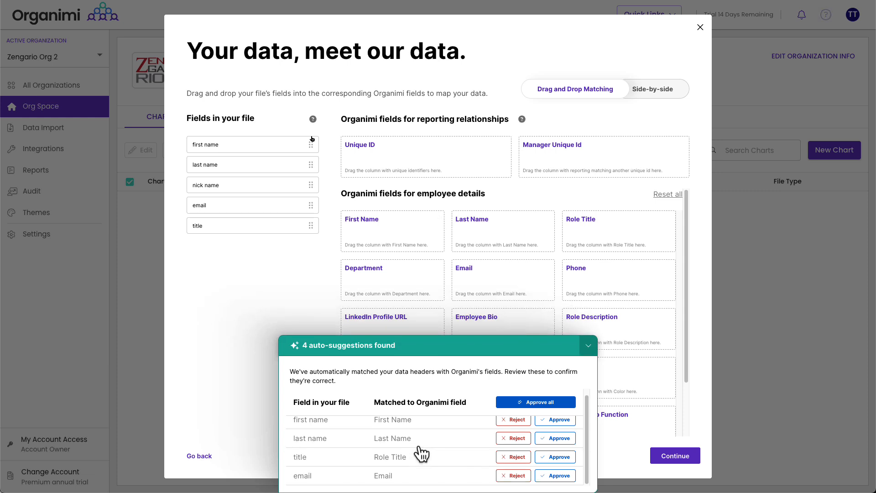
left_click(596, 347)
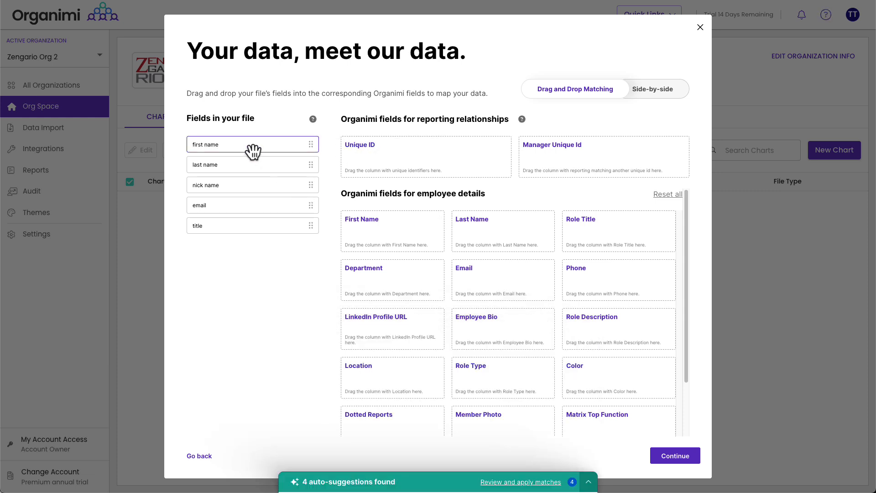
Match the file's first name, last name and email columns to their same-named fields, and title to Role Title
left_click_drag(252, 150, 412, 226)
left_click_drag(256, 172, 496, 224)
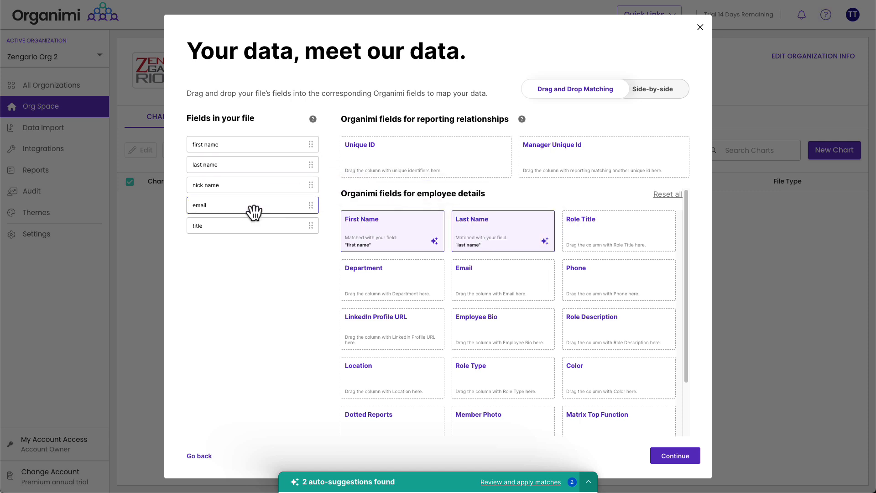
left_click_drag(254, 212, 502, 285)
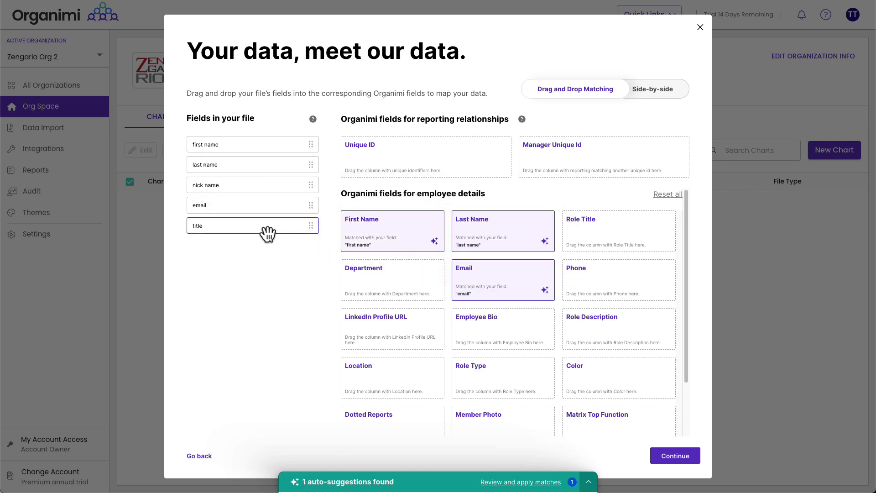
left_click_drag(268, 234, 648, 230)
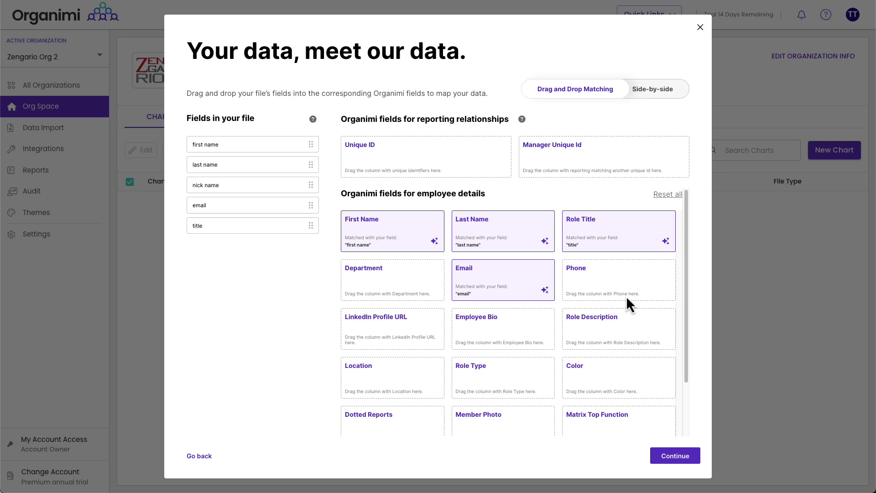
Choose to set up reporting relationships manually and define them using role position information
left_click(676, 458)
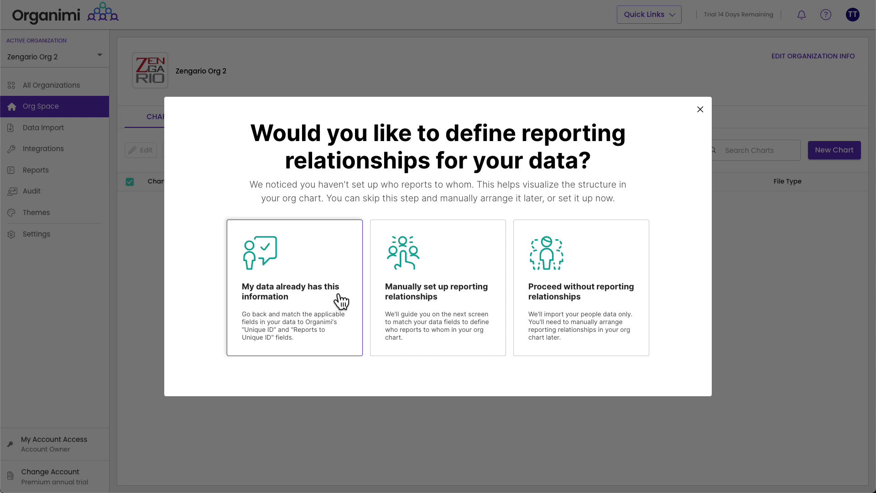
left_click(450, 297)
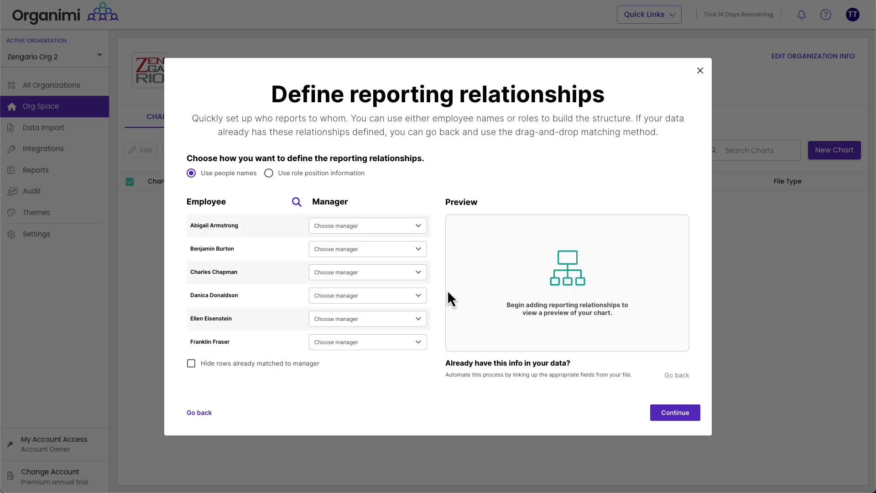
left_click(270, 175)
left_click(191, 174)
left_click(269, 175)
Set VP Marketing as the Social Media Manager's manager and President & CEO as the VP Sales' manager
left_click(364, 251)
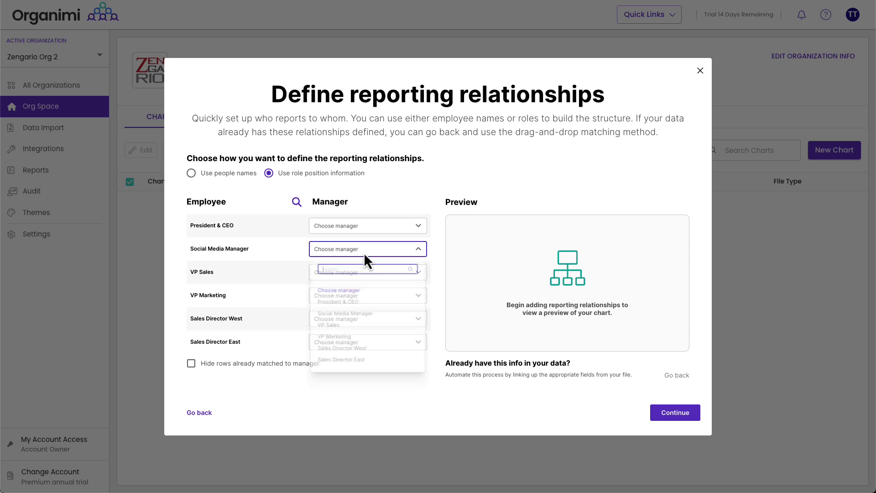
left_click(339, 340)
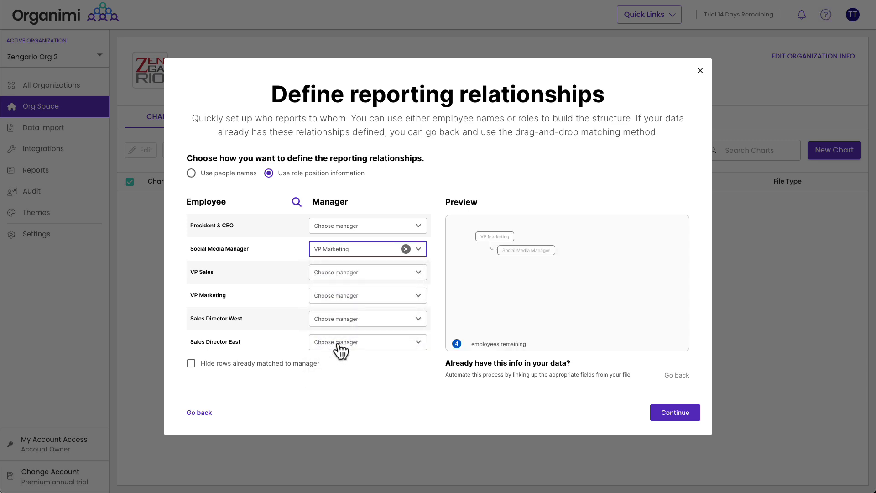
left_click(347, 273)
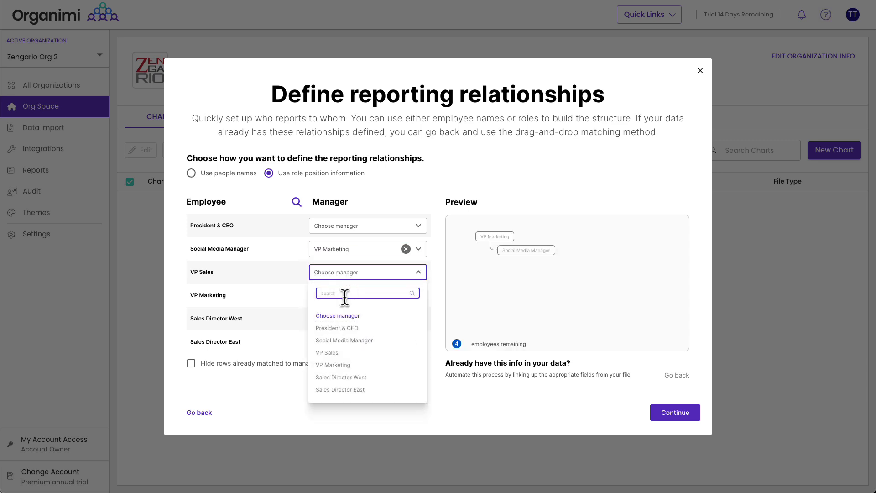
left_click(343, 329)
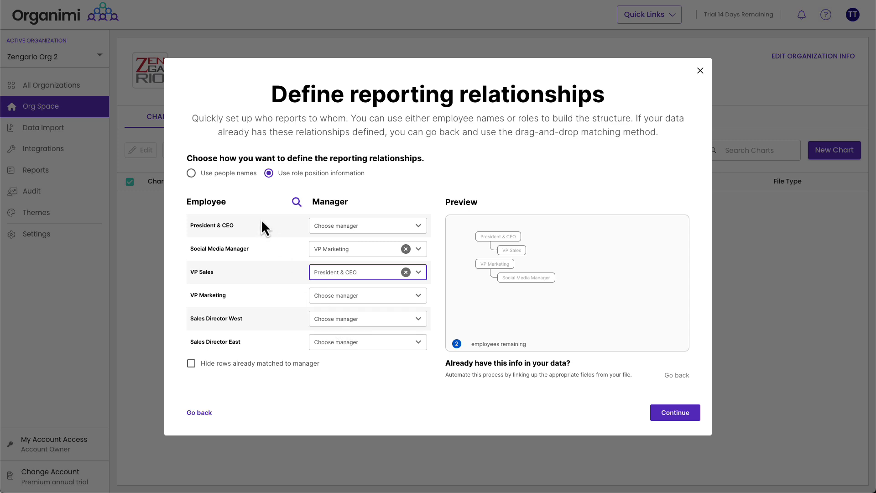
Switch the reporting relationships to people names and assign the first listed employee as the fourth employee's manager
left_click(191, 173)
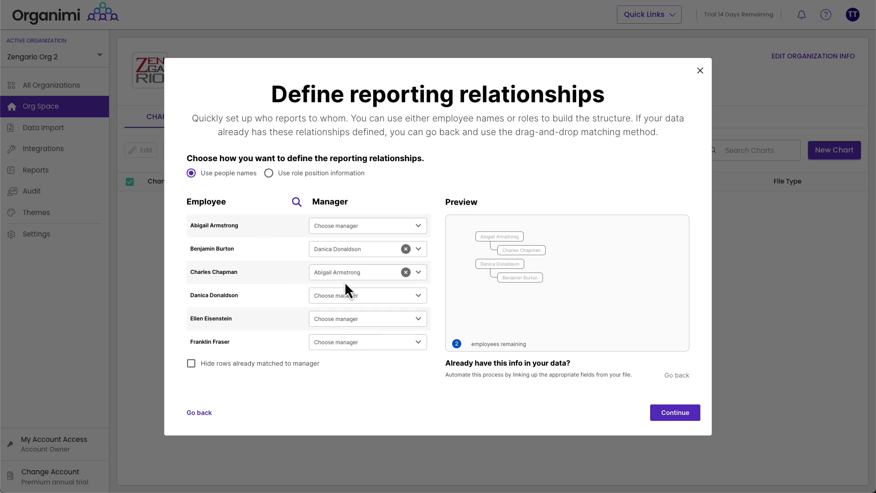
left_click(346, 297)
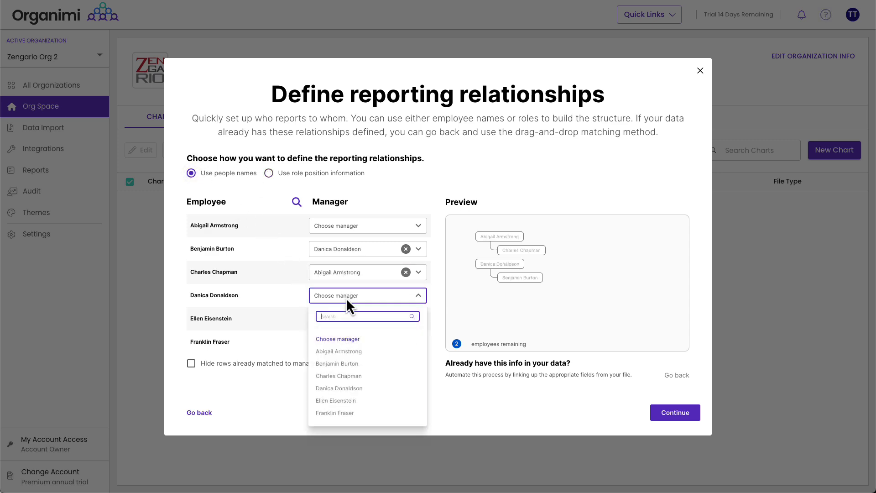
left_click(349, 354)
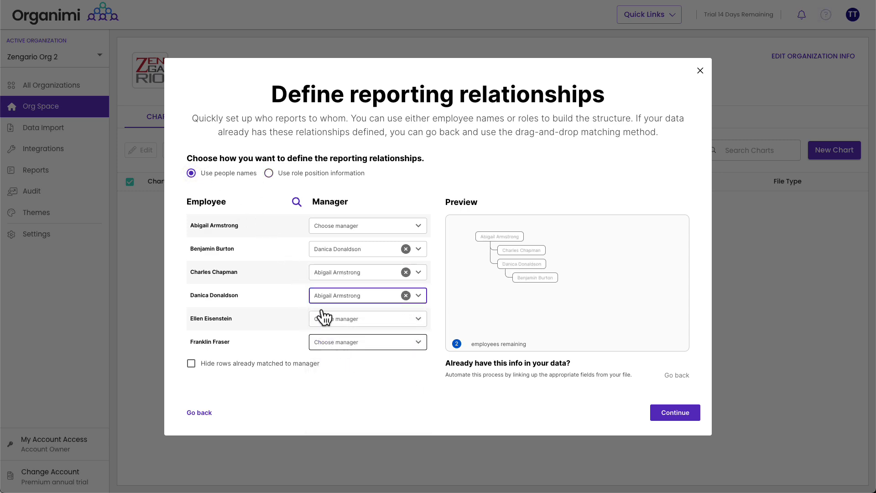
Using role position information, set VP Sales as manager of Sales Director West and Sales Director East, and switch back to people names
left_click(268, 173)
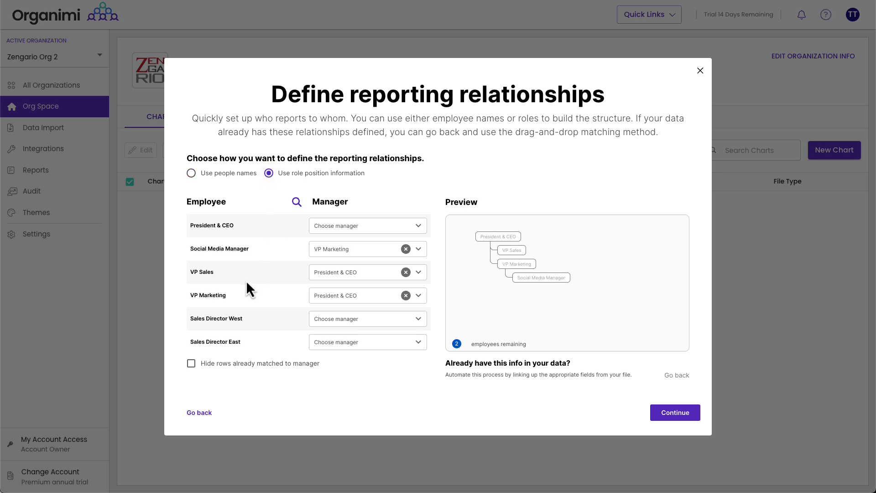
left_click(344, 319)
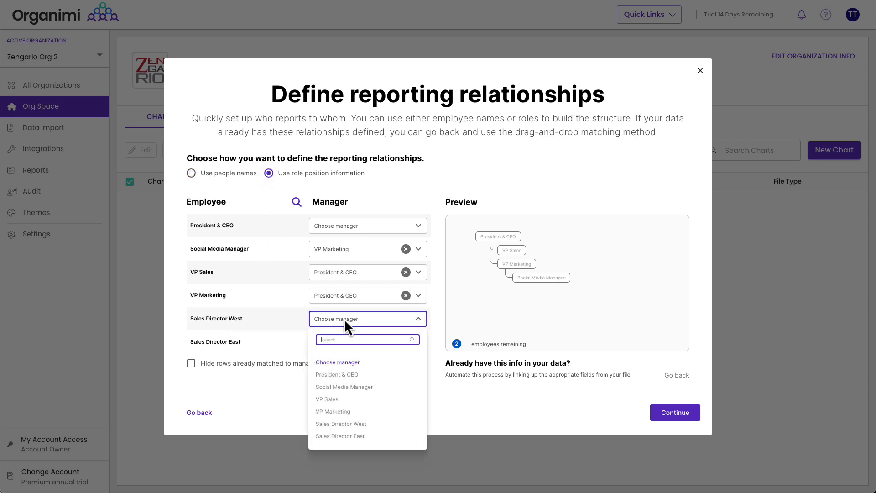
left_click(349, 394)
left_click(352, 342)
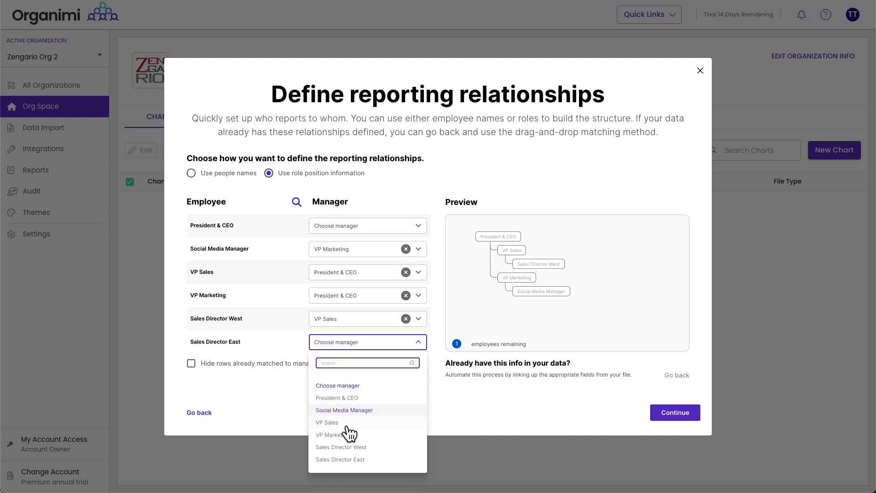
left_click(346, 423)
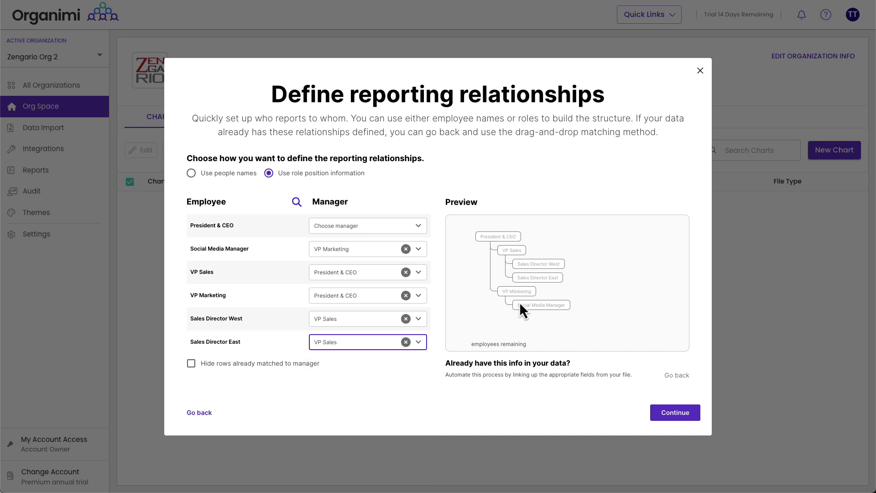
left_click(191, 173)
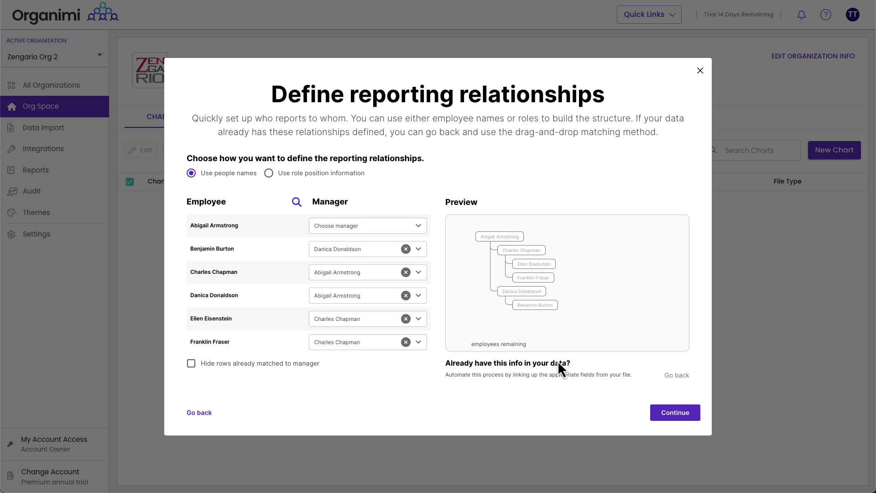
Complete the import as a new chart named Second Chart and open that chart's talent pool
left_click(679, 419)
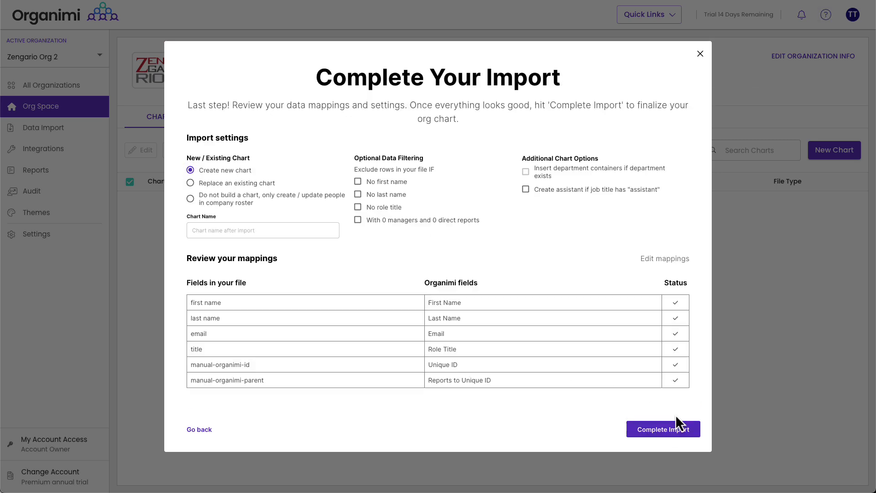
left_click(226, 231)
type("Second Chart")
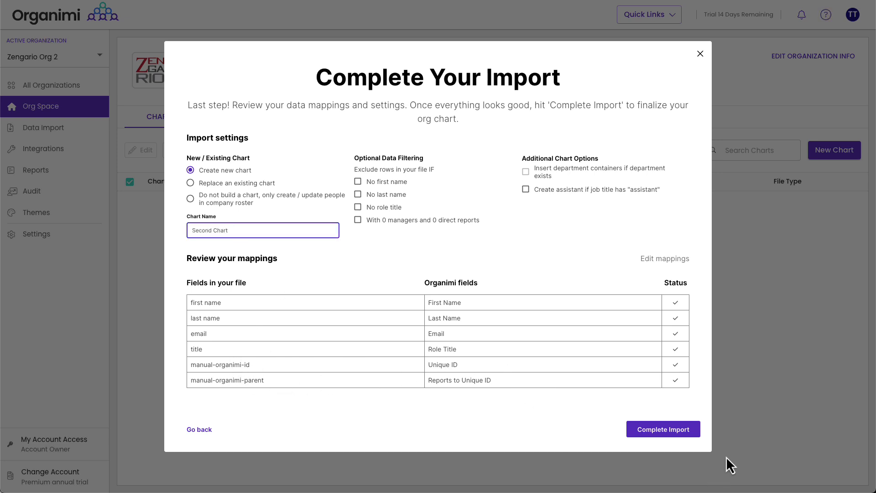
left_click(672, 430)
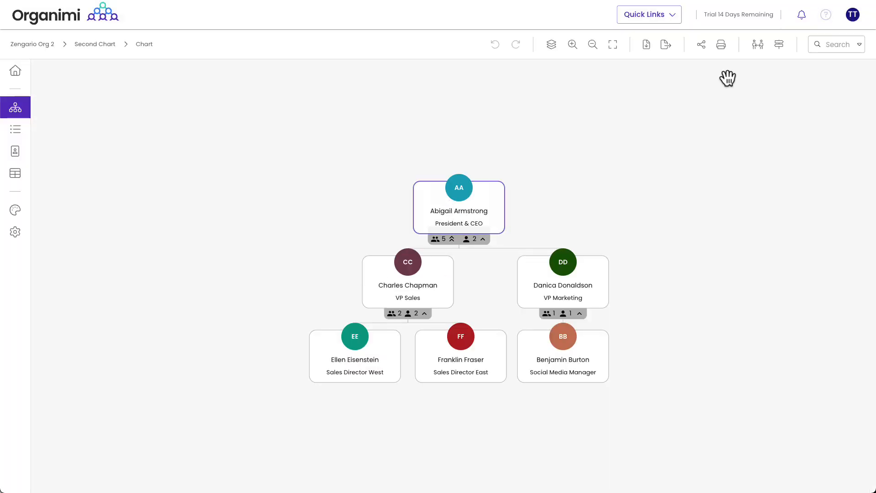
left_click(757, 49)
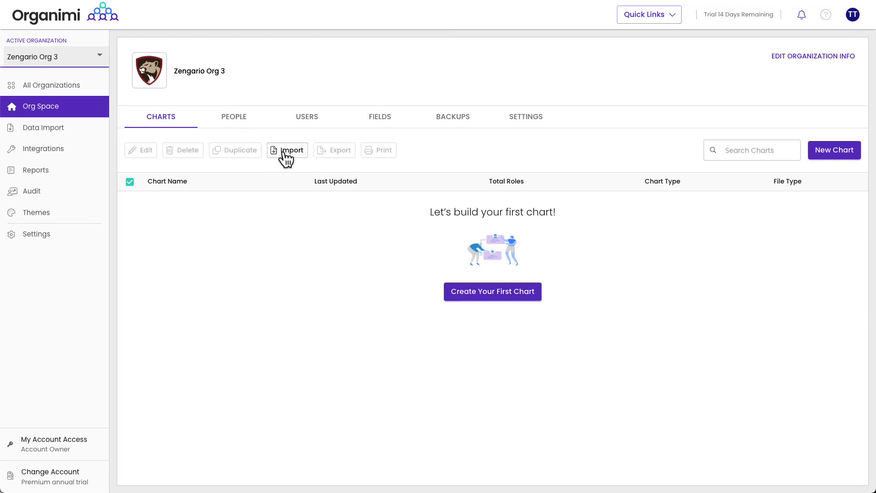
Upload the CSV file for import into Zengario Org 3 and approve all the automatically suggested field matches
left_click(286, 152)
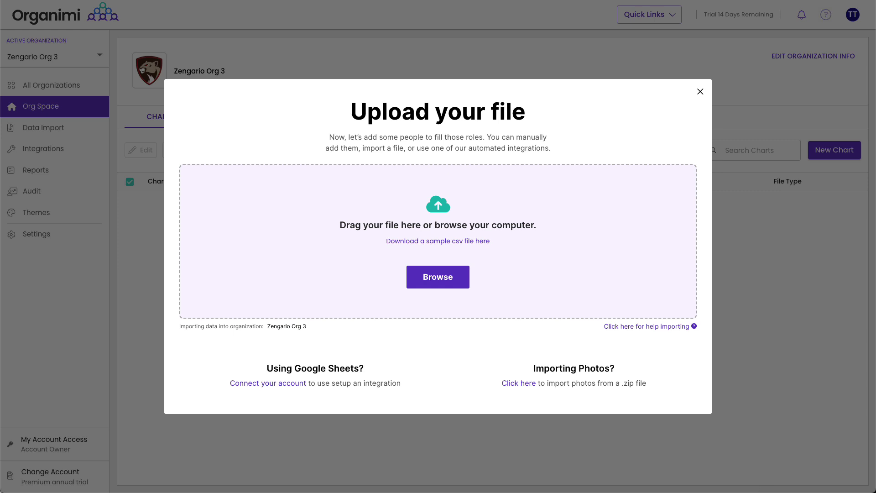
key("super+Tab")
left_click_drag(701, 440, 407, 231)
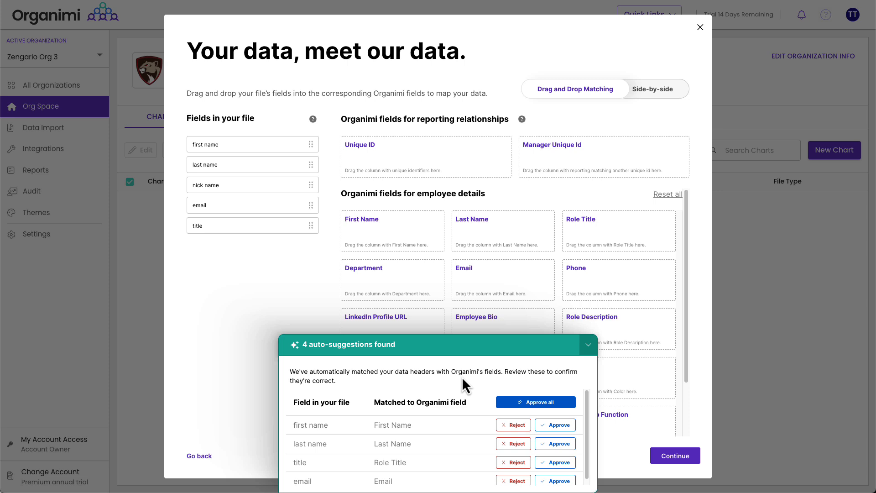
left_click(532, 403)
scroll(594, 374, "down", 2)
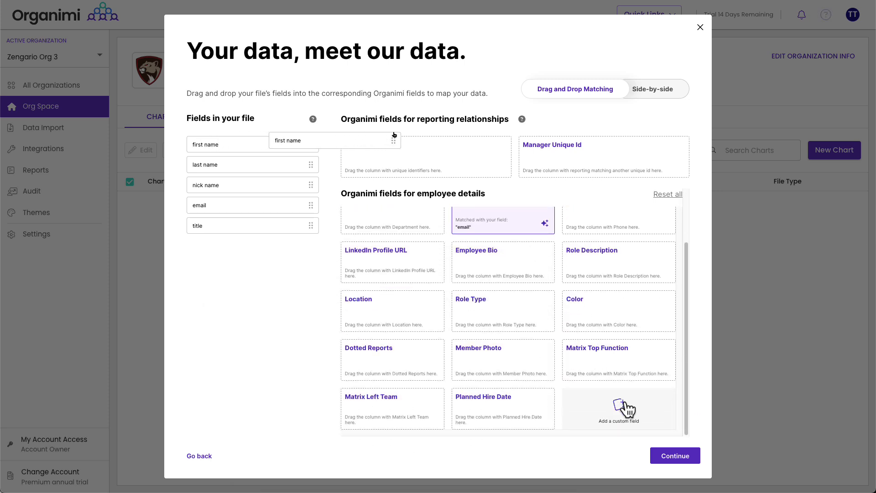
Proceed without reporting relationships and complete the import without building a chart, only creating or updating people in the company roster
left_click(677, 456)
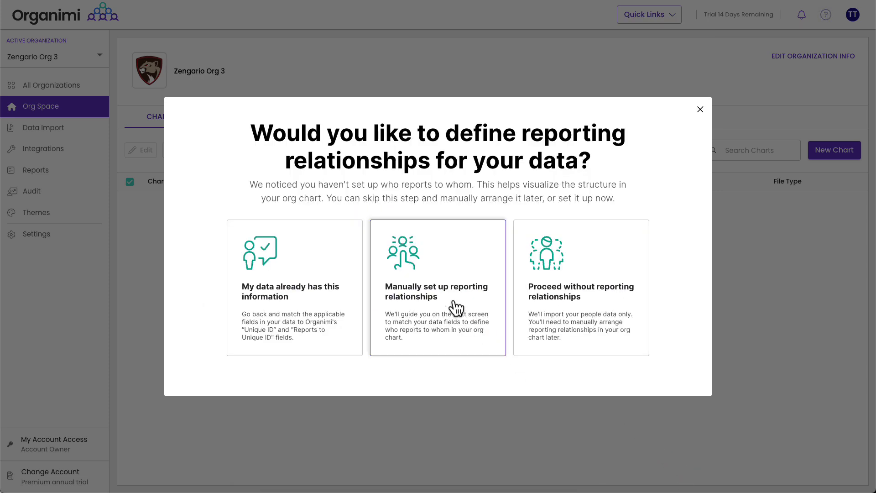
left_click(576, 297)
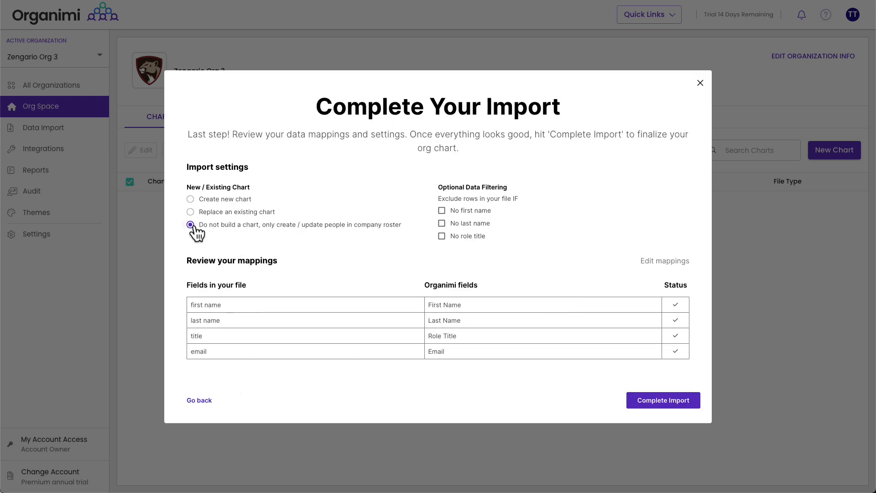
left_click(658, 400)
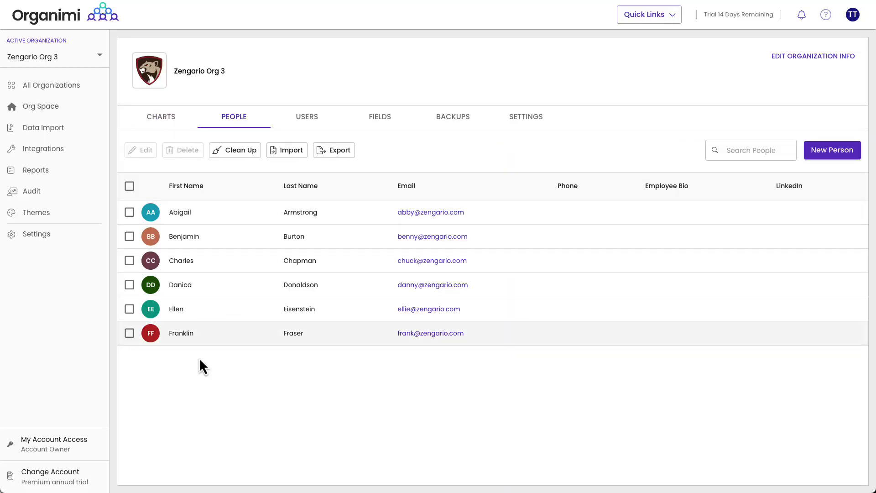
Create the first chart in Zengario Org 3 as a Traditional chart named Third Chart
left_click(161, 118)
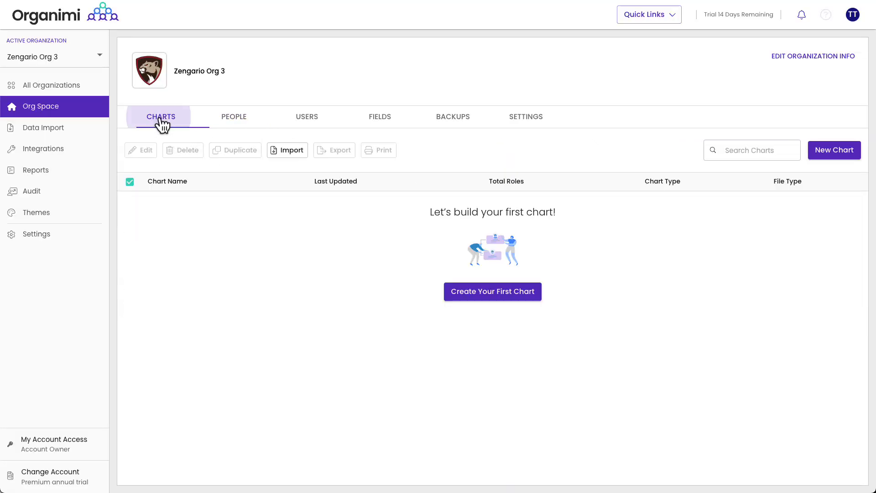
left_click(520, 297)
type("Third")
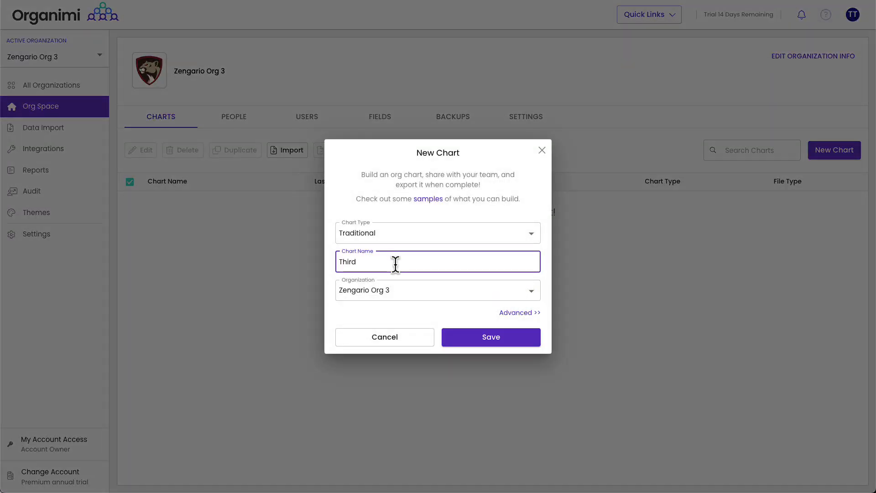
type(" Chart")
left_click(501, 344)
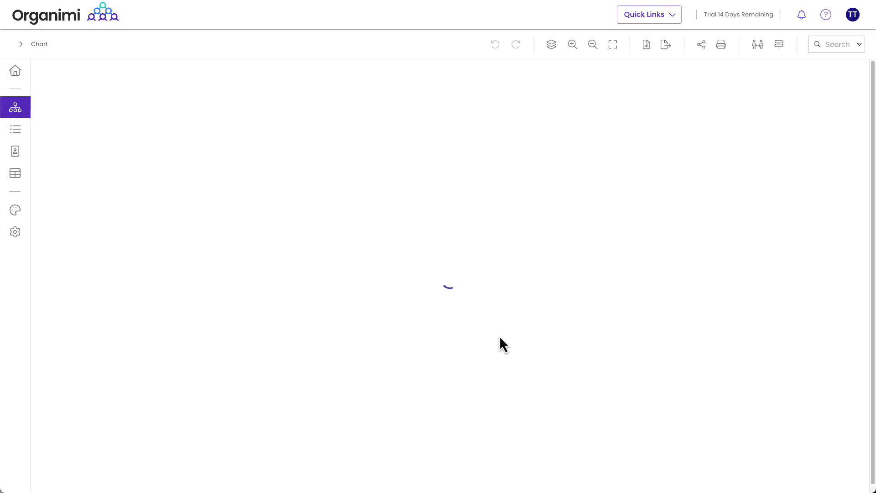
Open the talent pool and assign the President & CEO to vacant Role A, changing the role's title to President & CEO
left_click(758, 45)
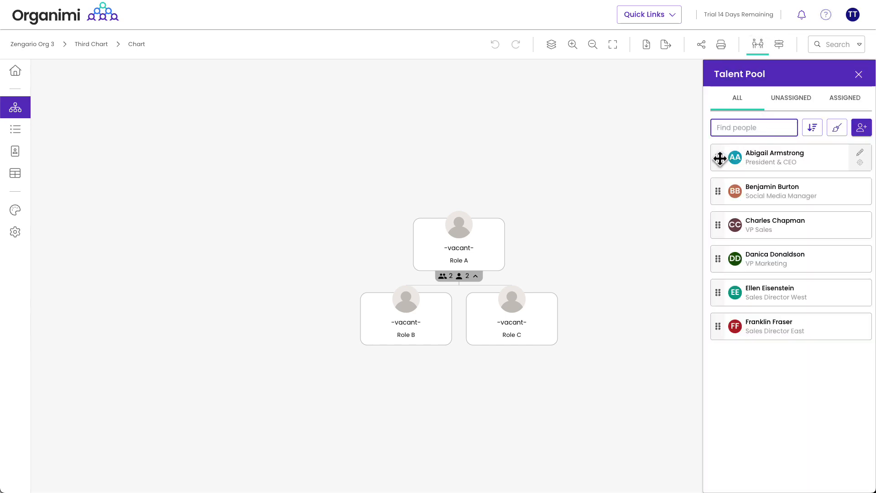
left_click_drag(720, 159, 438, 255)
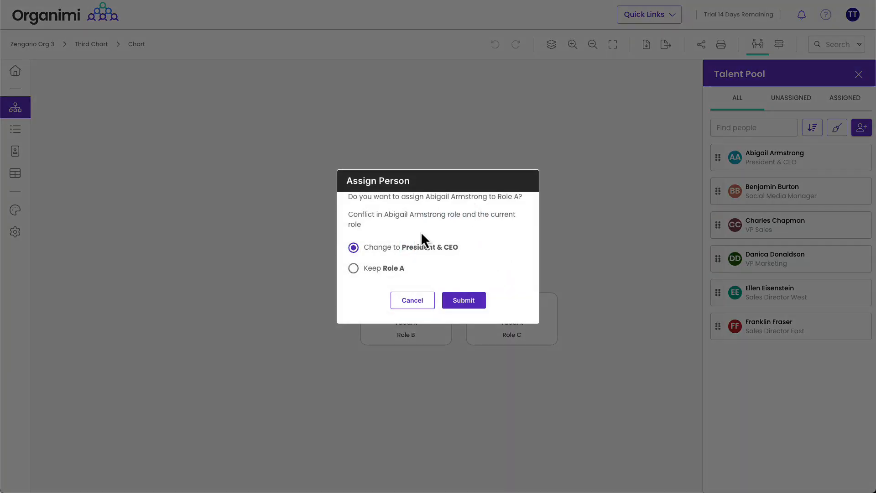
left_click(464, 301)
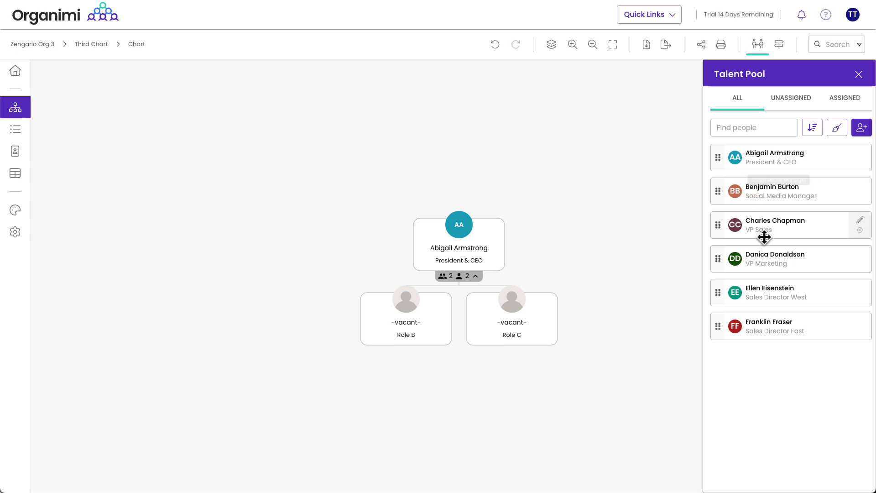
Assign the VP Sales to vacant Role B and the VP Marketing to vacant Role C, adopting each person's own title
left_click_drag(763, 228, 432, 337)
left_click(459, 302)
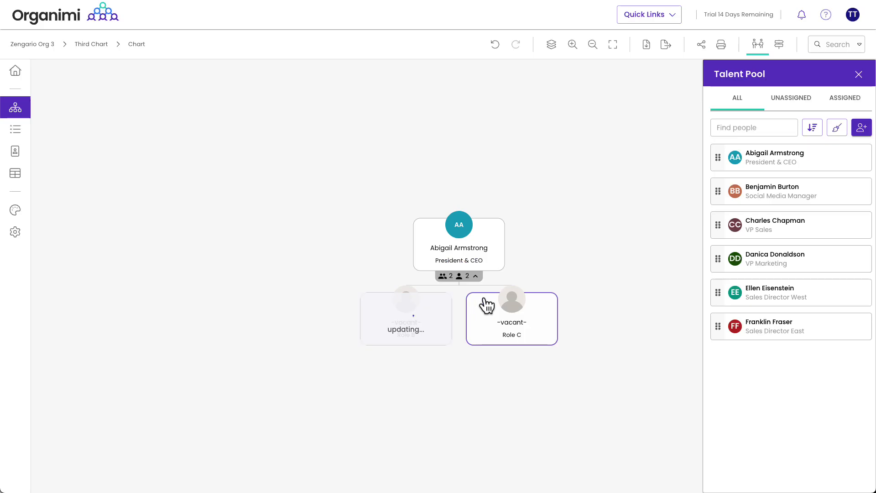
left_click_drag(759, 257, 535, 326)
left_click(475, 302)
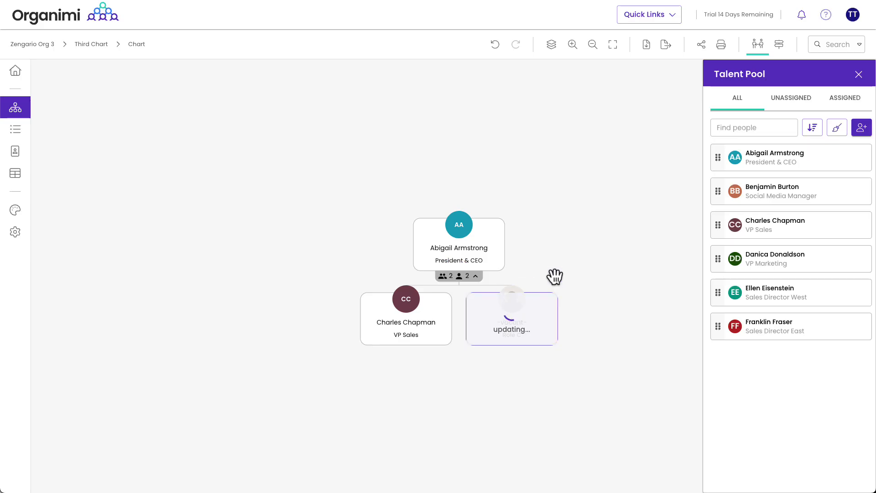
Add new single roles from the talent pool: Social Media Manager under VP Marketing, and Sales Director West and Sales Director East under VP Sales
left_click_drag(724, 193, 515, 353)
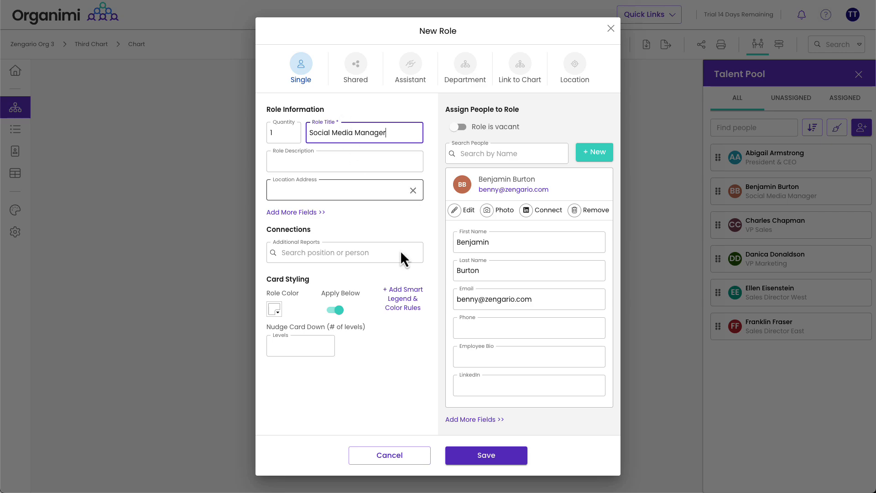
left_click(492, 452)
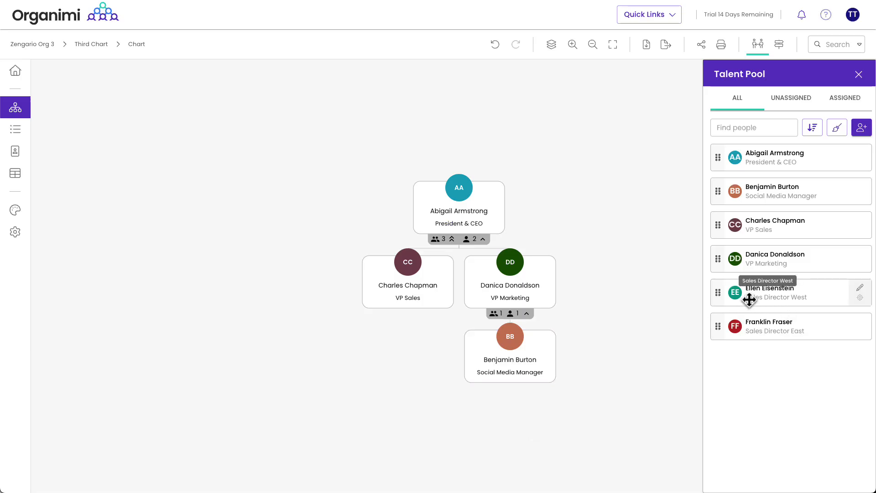
left_click_drag(718, 293, 409, 315)
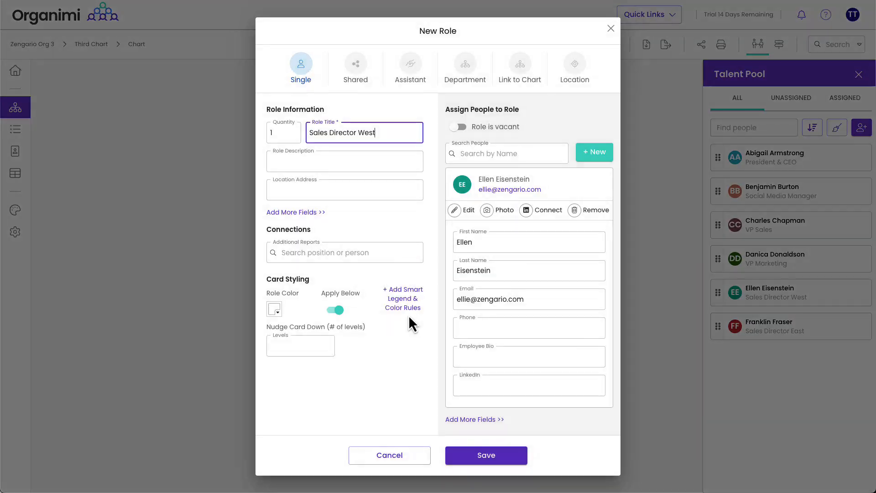
left_click(491, 458)
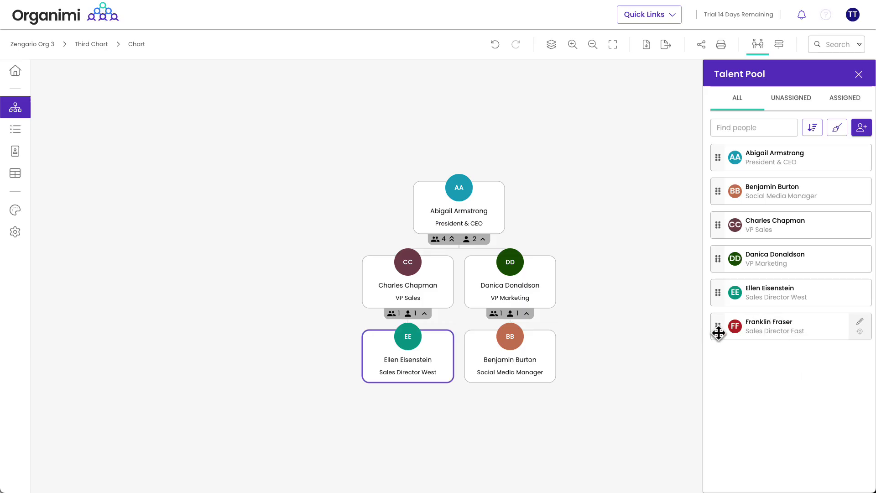
left_click_drag(719, 333, 369, 363)
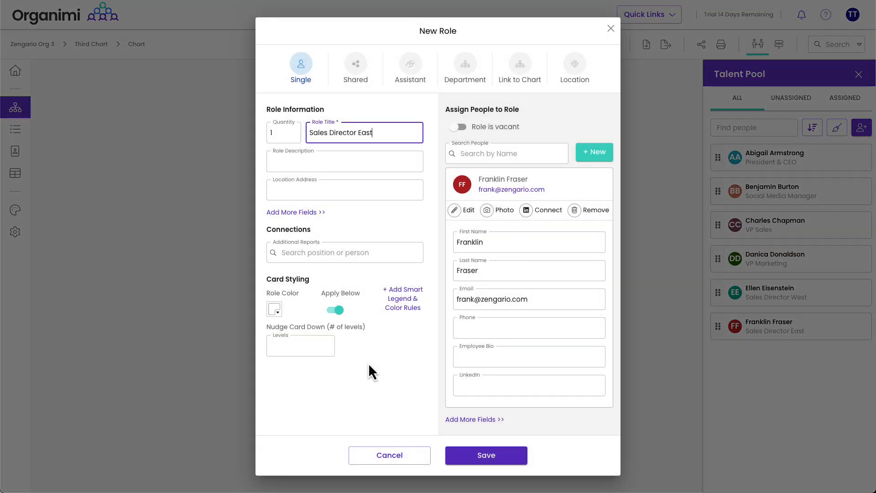
left_click(479, 458)
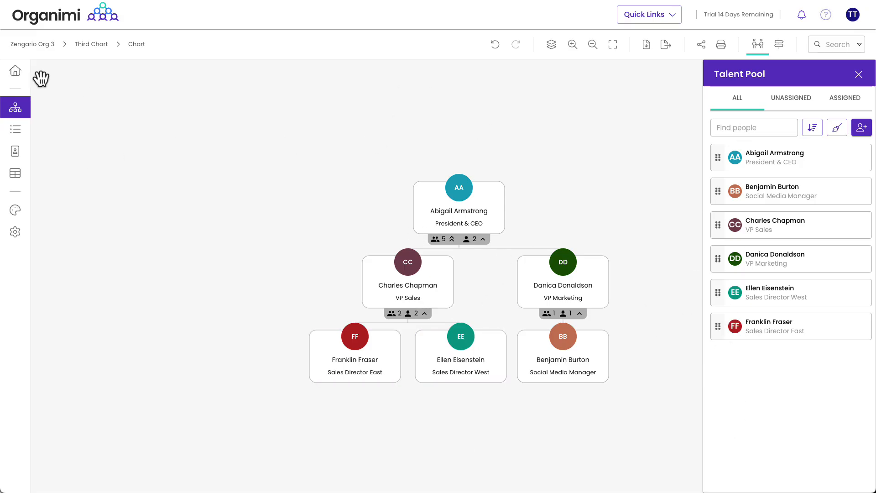
Leave the Third Chart and return to the overview of all organizations
left_click(17, 73)
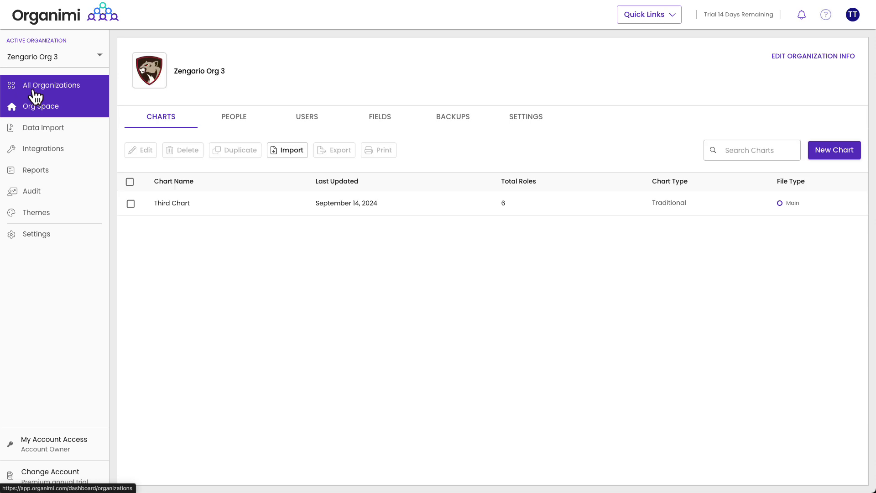
left_click(36, 86)
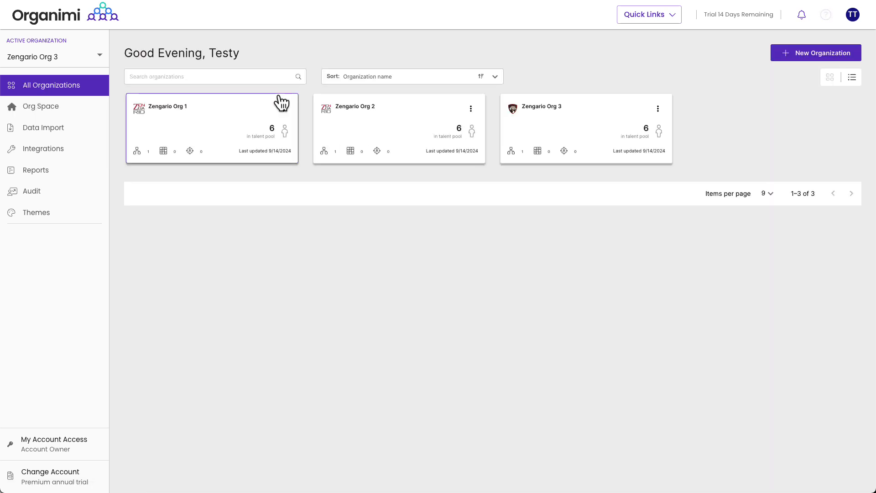